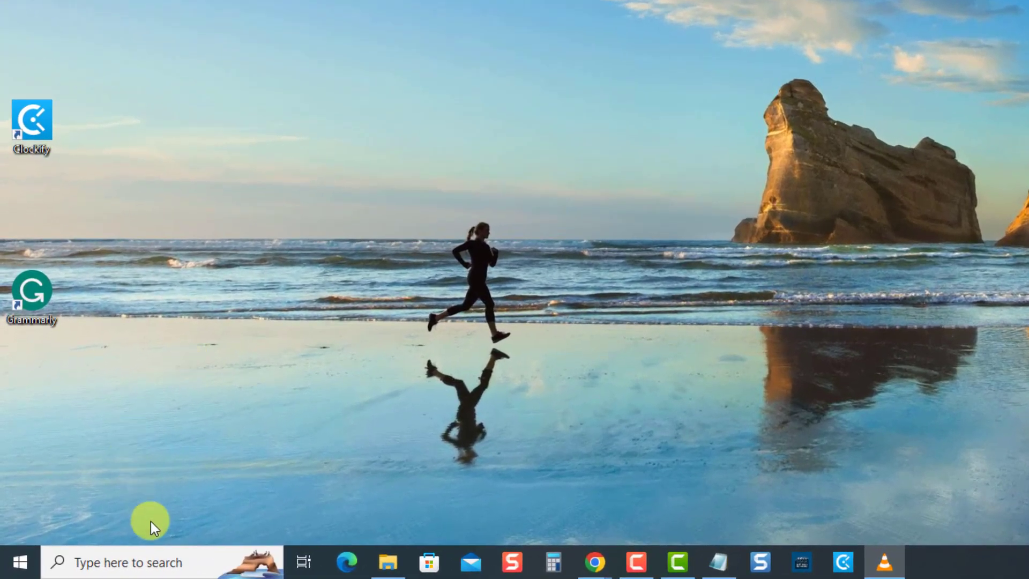
- Find 'Change screen saver' and set Mystify with a 5-minute wait and logon screen on resume, applied
click(145, 560)
text(Change screen saver)
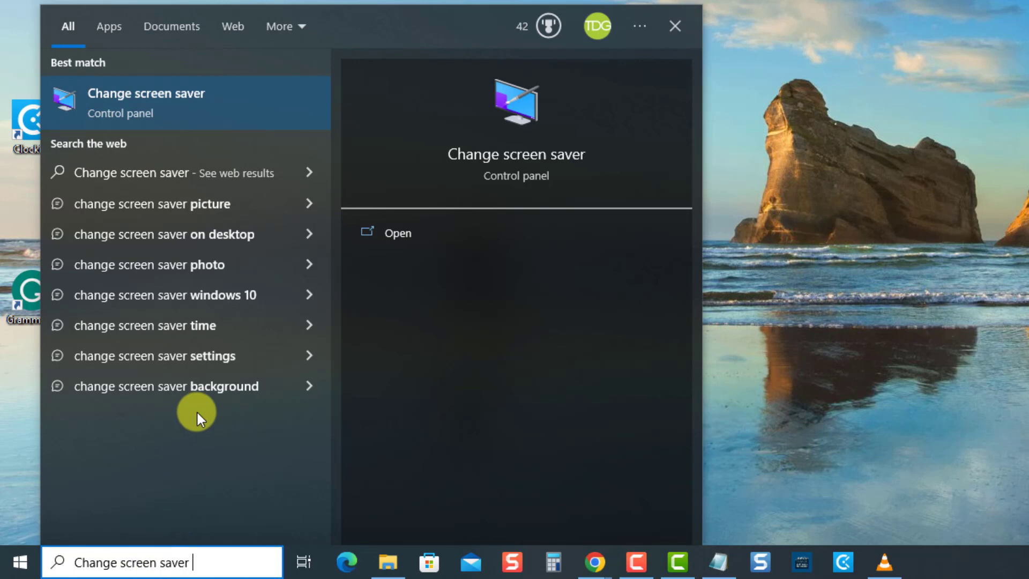
click(197, 115)
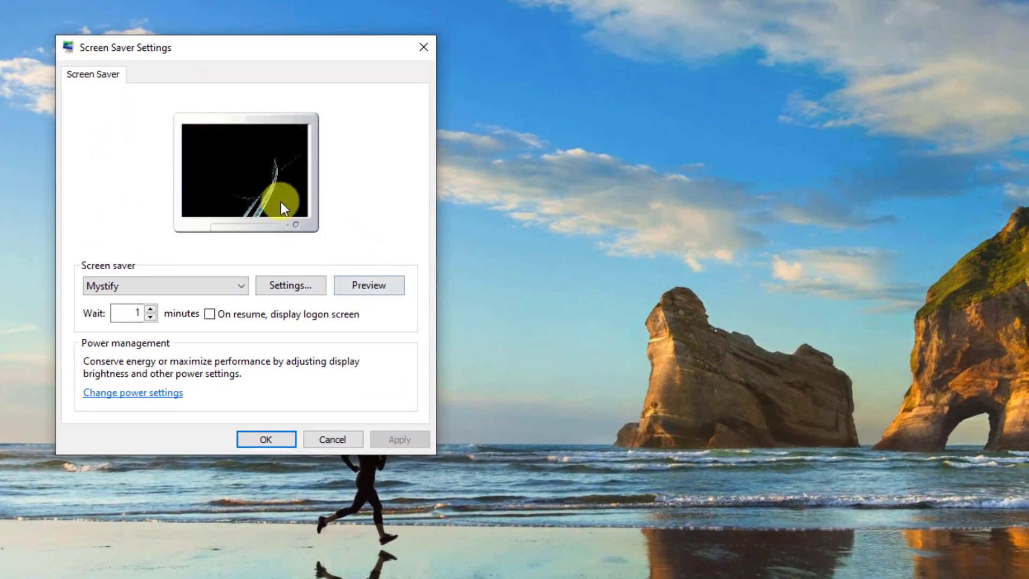
click(143, 288)
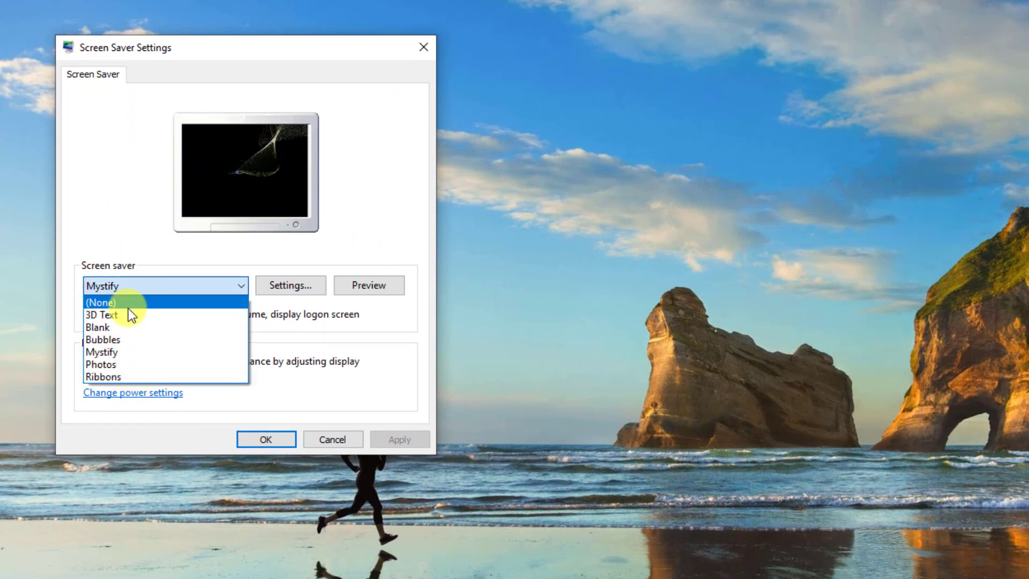
click(126, 349)
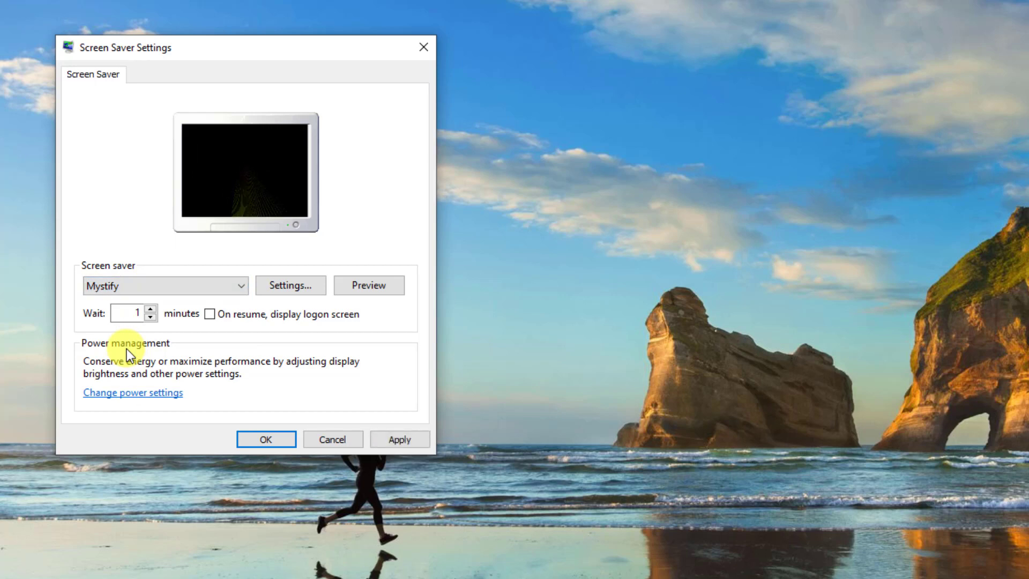
click(153, 309)
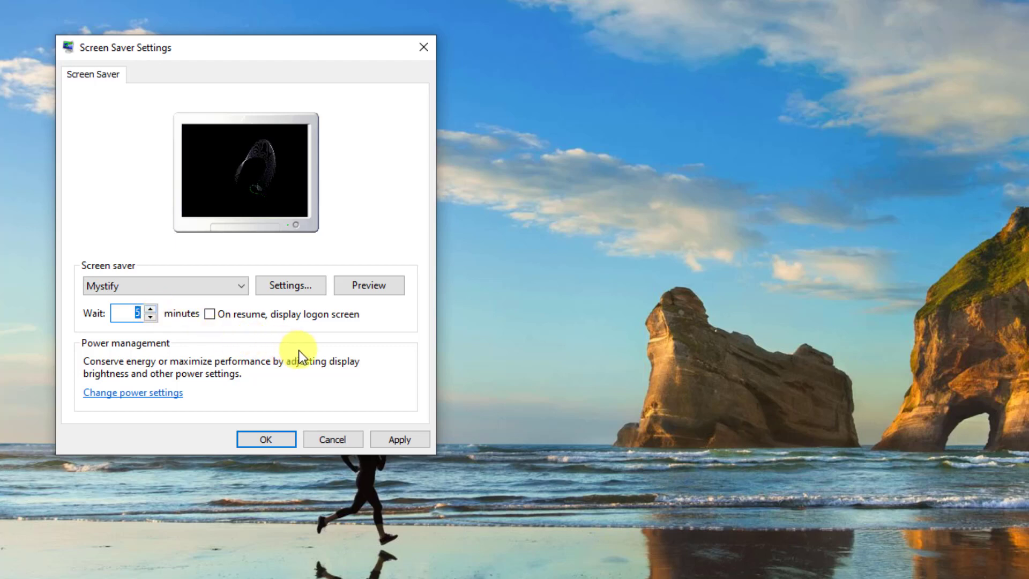
click(209, 314)
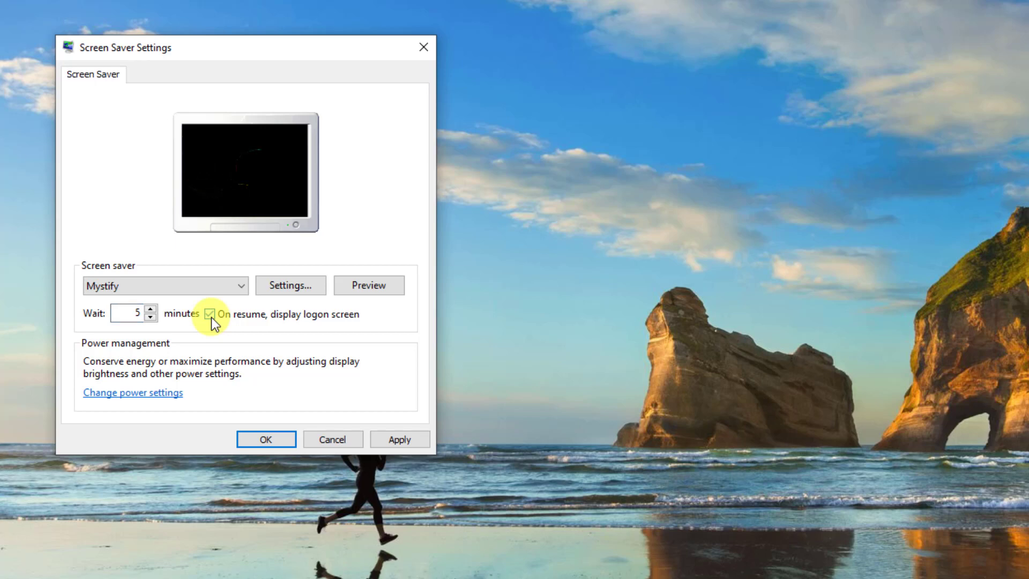
click(401, 440)
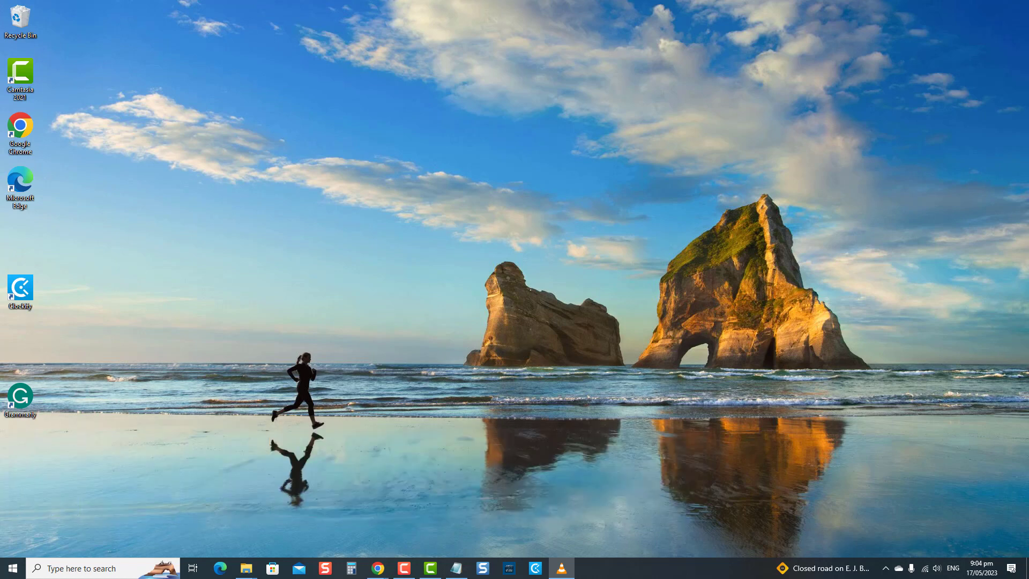
- Launch the Local Security Policy console with secpol.msc from the Run prompt
key(super+r)
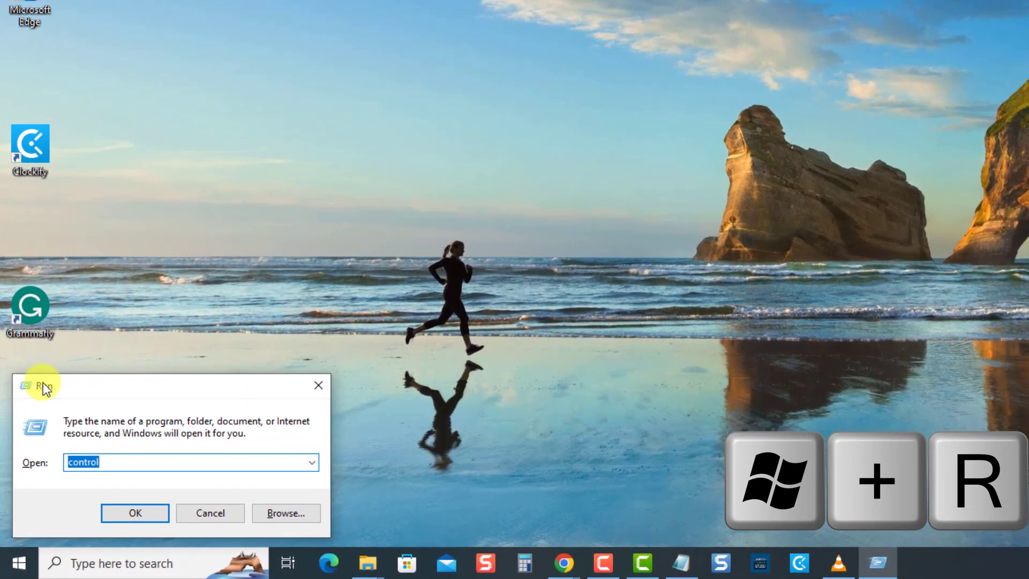
key(BackSpace)
text(secpol.msc)
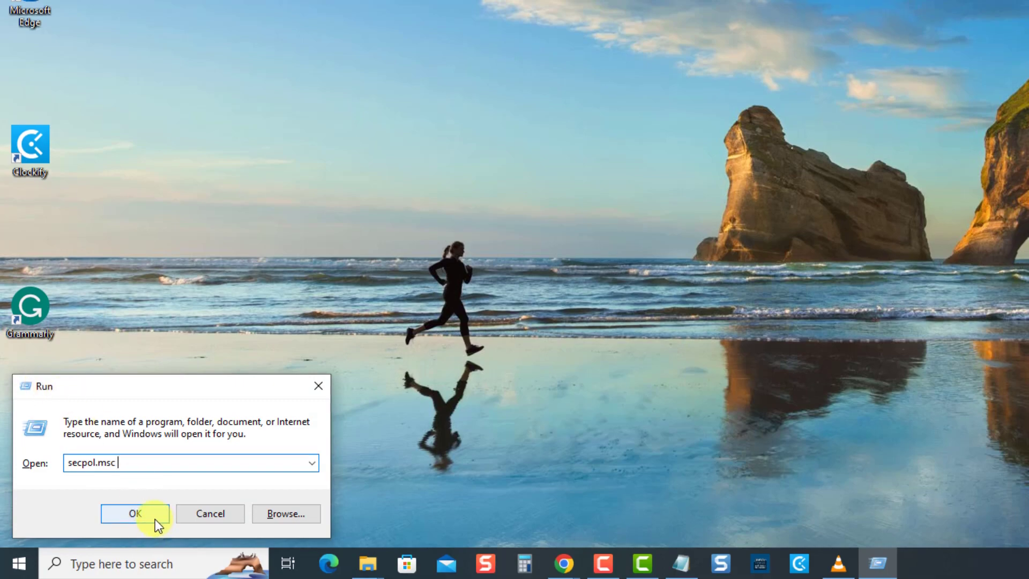
key(Return)
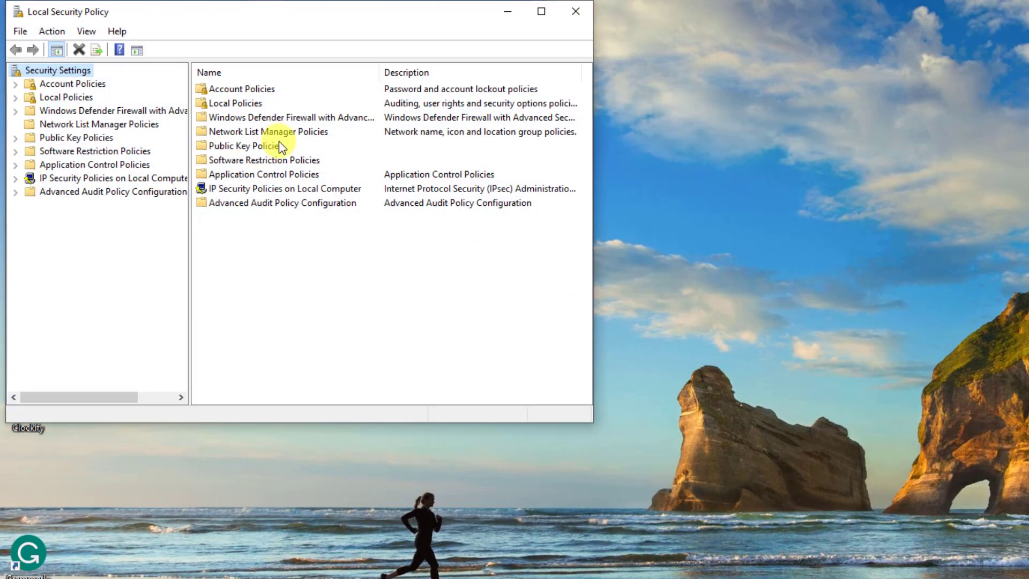
drag(199, 19, 368, 126)
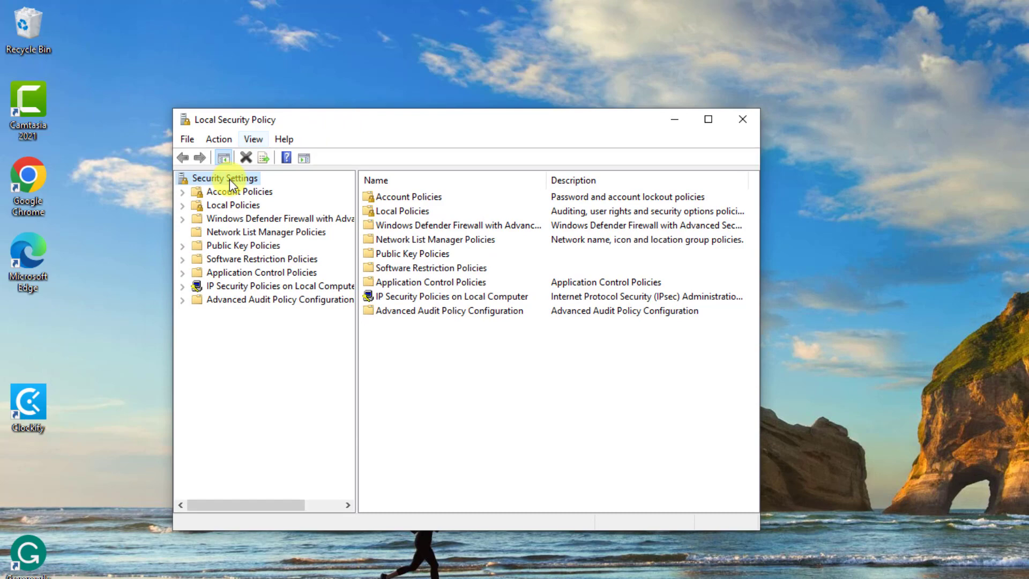
- Under Local Policies > Security Options, open 'Interactive logon: Machine inactivity limit' properties
click(183, 205)
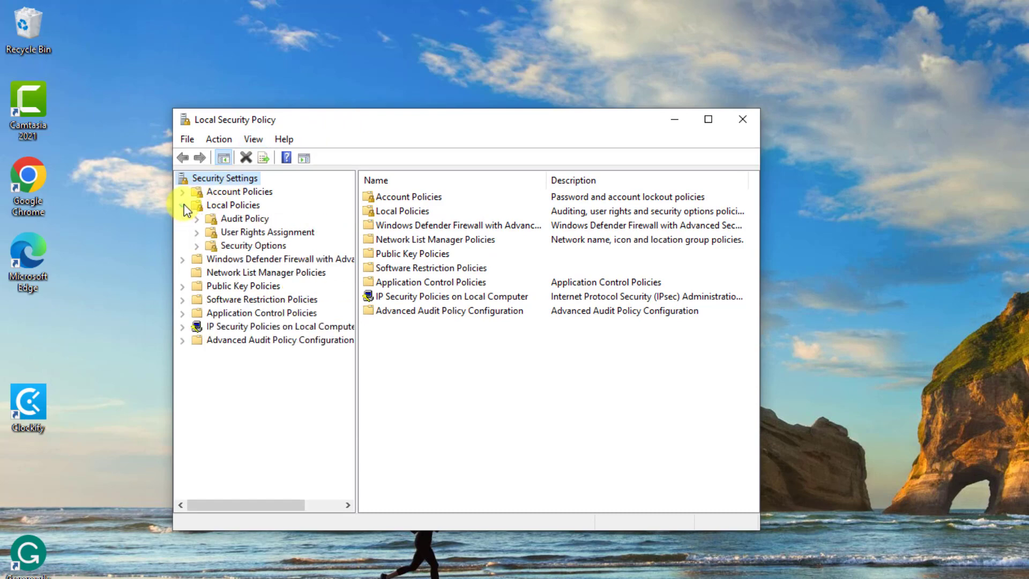
click(211, 246)
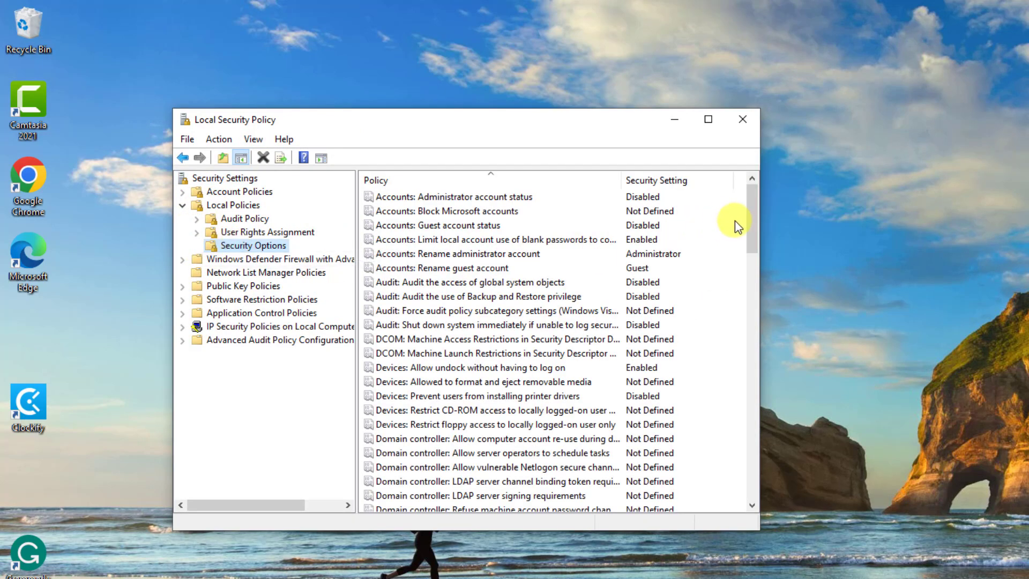
drag(752, 226, 772, 320)
click(506, 261)
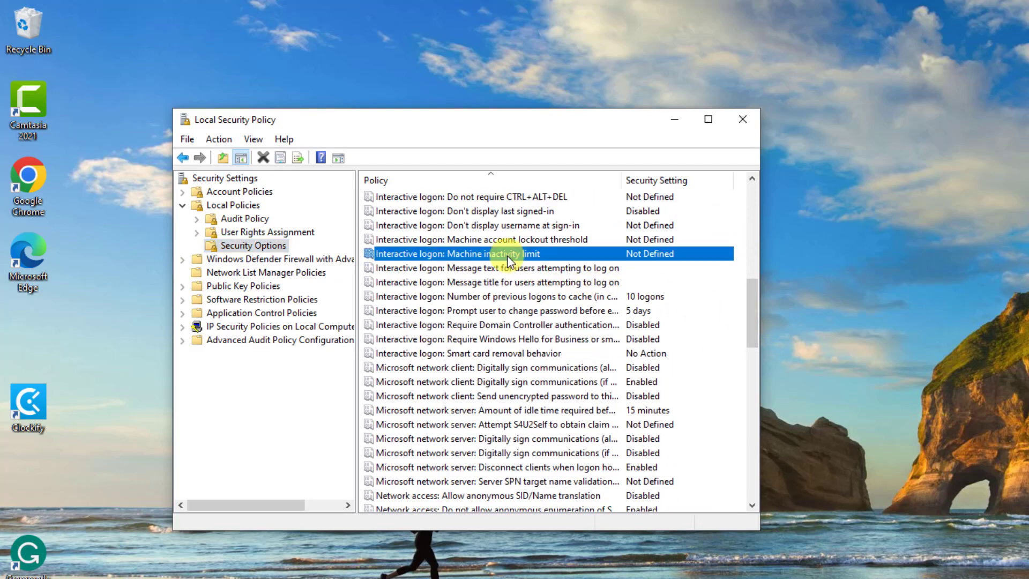
double_click(506, 261)
- Set the machine inactivity limit to 60 seconds, apply it and close the properties
click(376, 262)
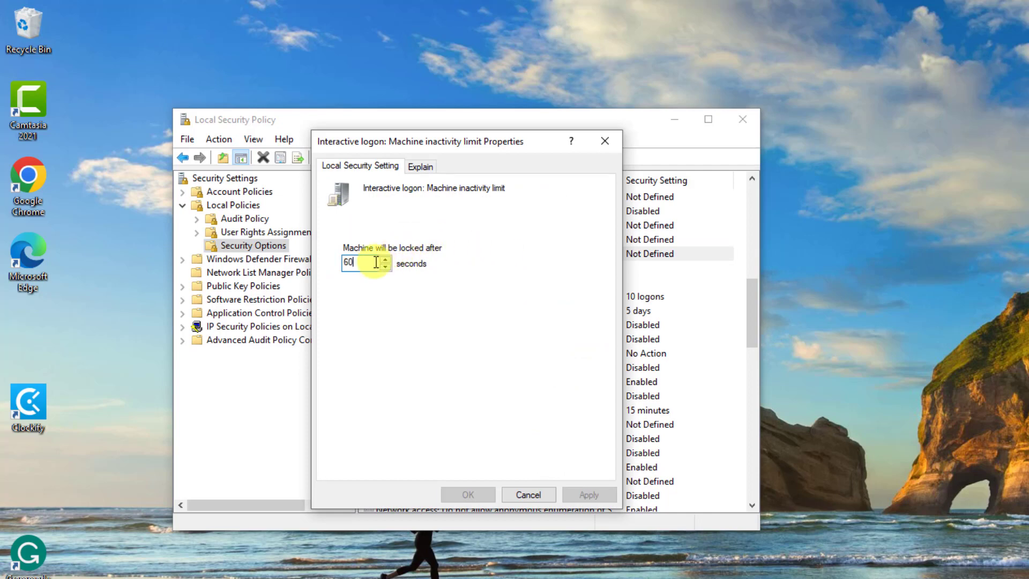
click(590, 494)
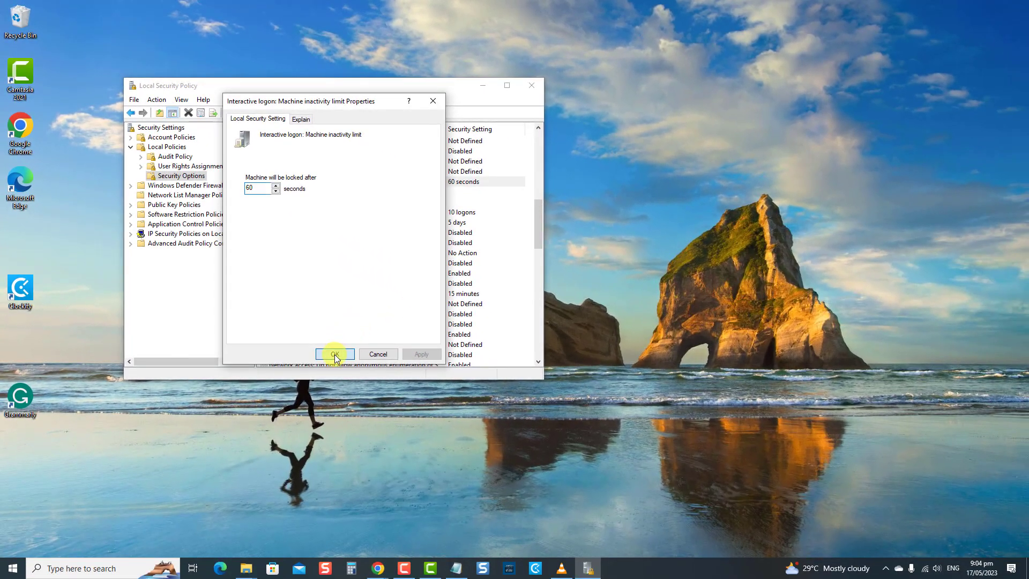
click(335, 354)
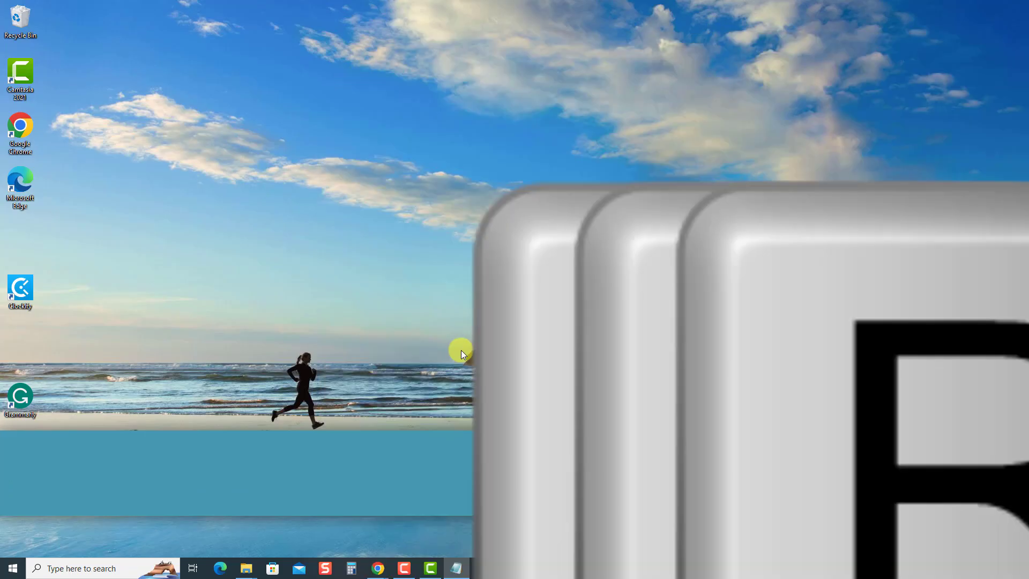
- Launch Registry Editor by running regedit from the Run prompt
key(super+r)
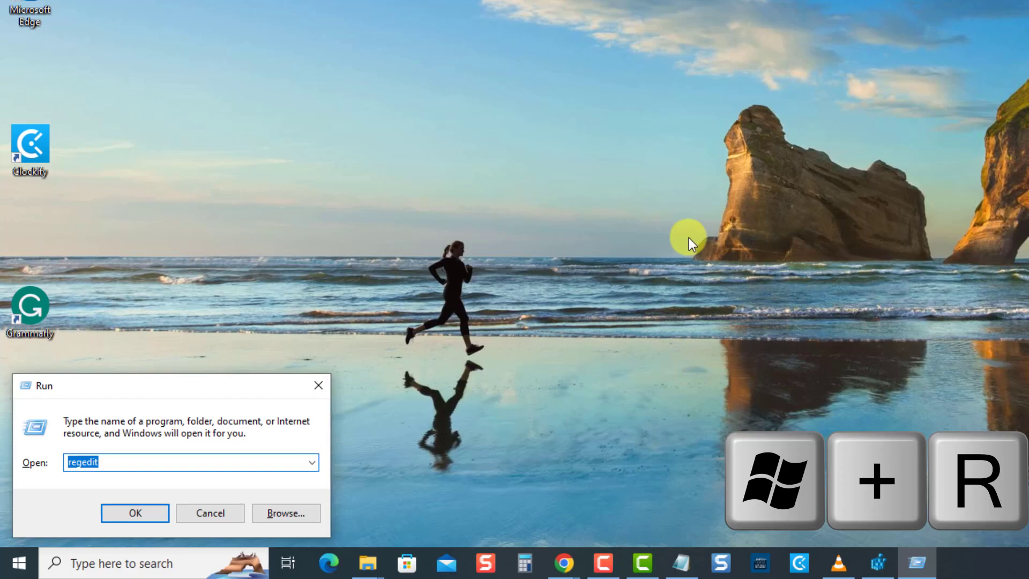
text(regedi)
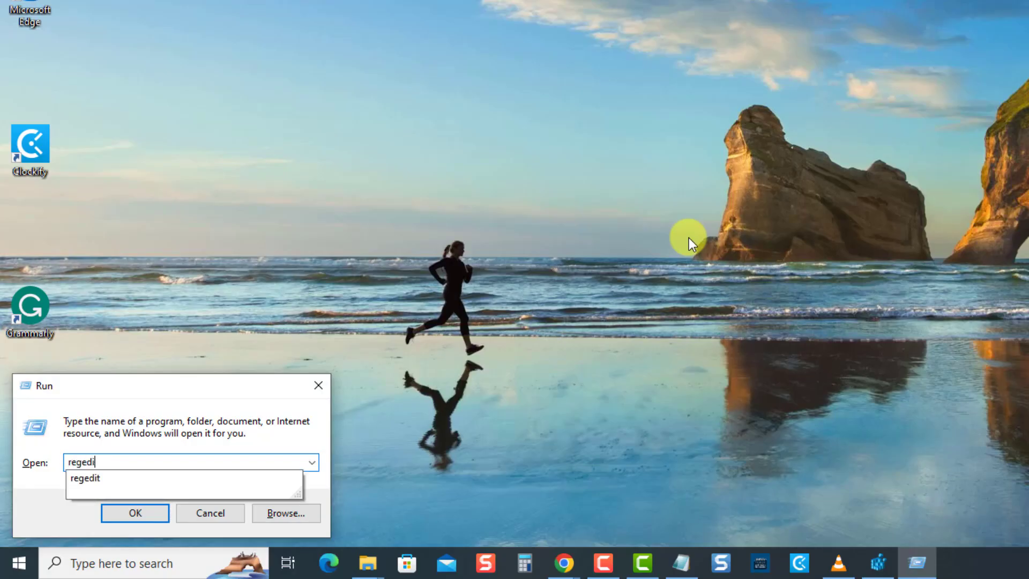
text(t)
key(Return)
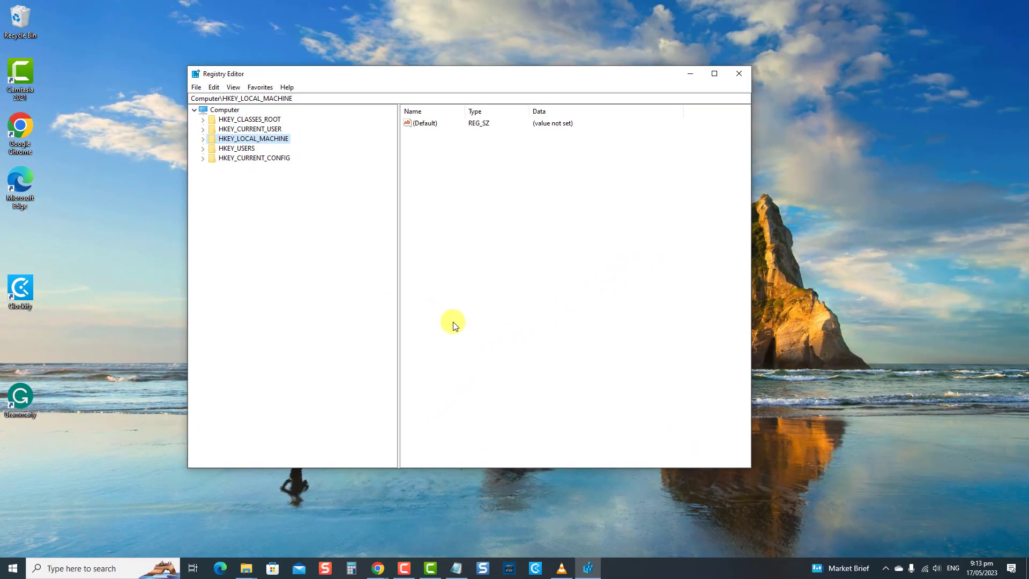
- Navigate the tree to HKEY_LOCAL_MACHINE\SOFTWARE\Microsoft\Windows\CurrentVersion\Policies\System
click(203, 140)
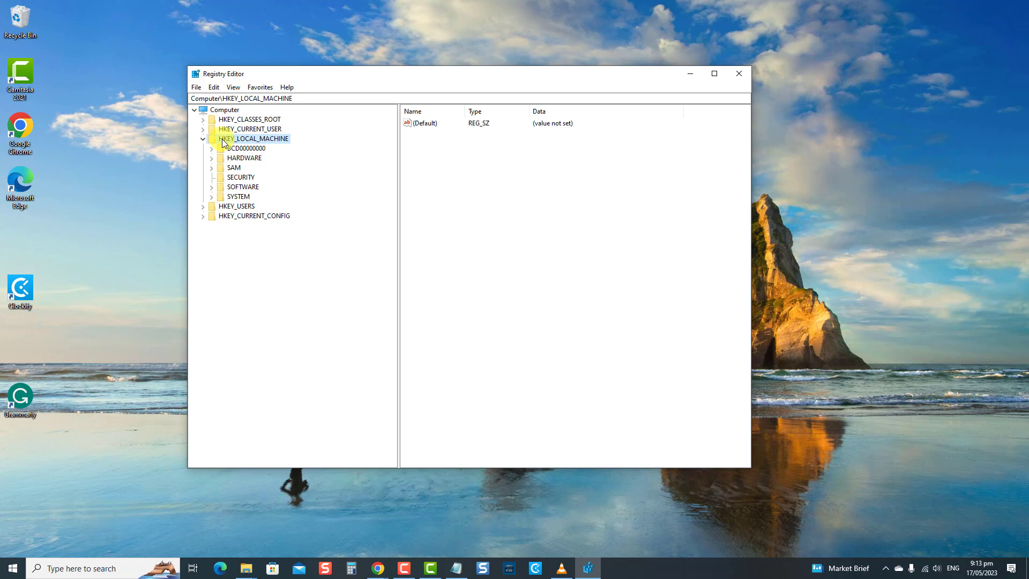
click(212, 187)
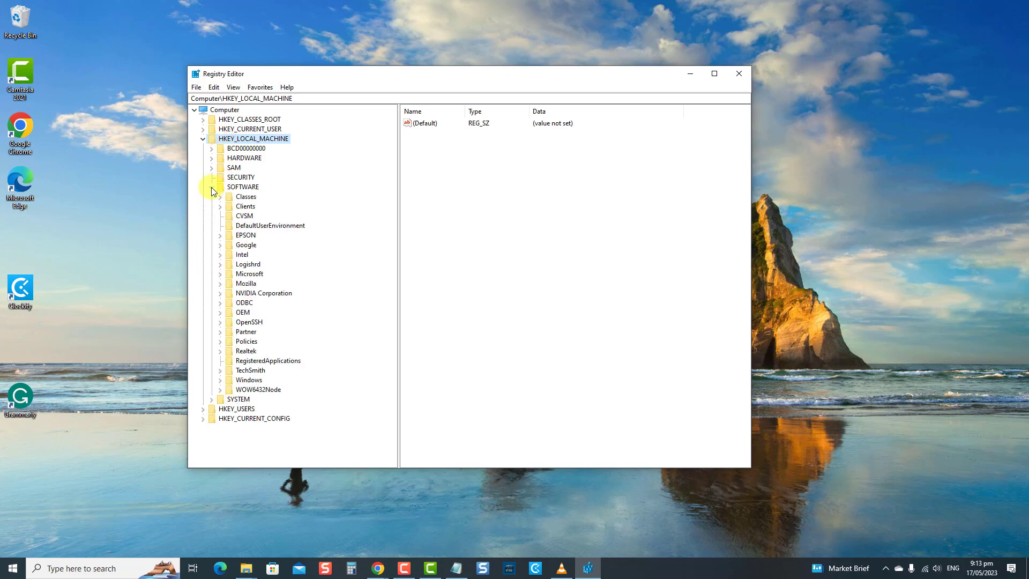
click(220, 274)
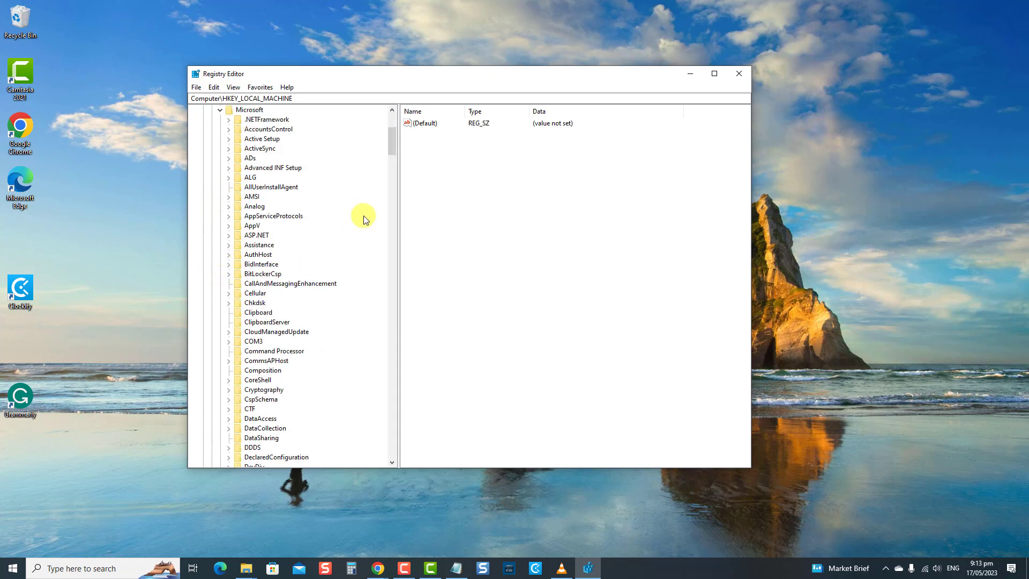
drag(394, 145, 378, 298)
click(257, 294)
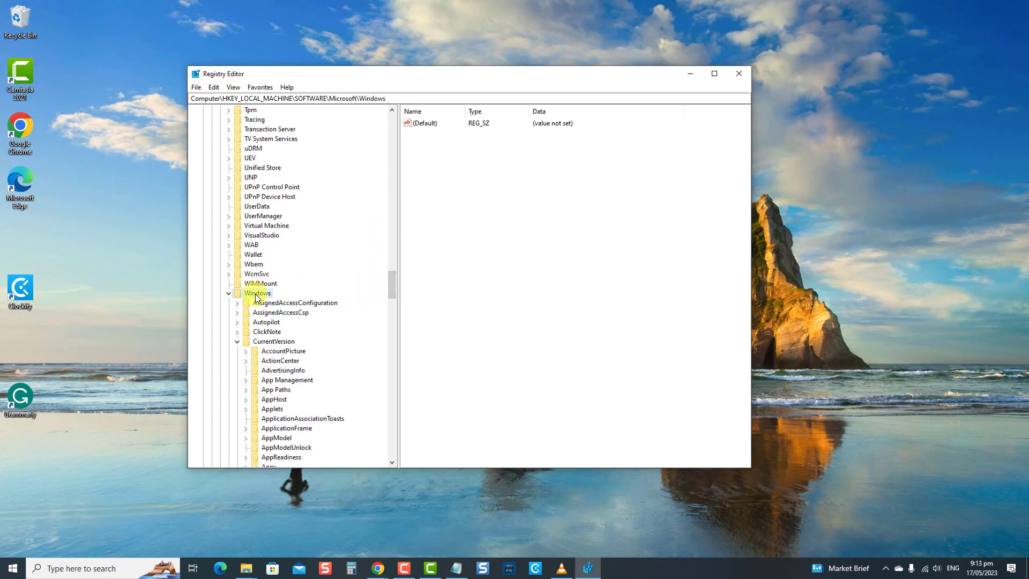
click(273, 341)
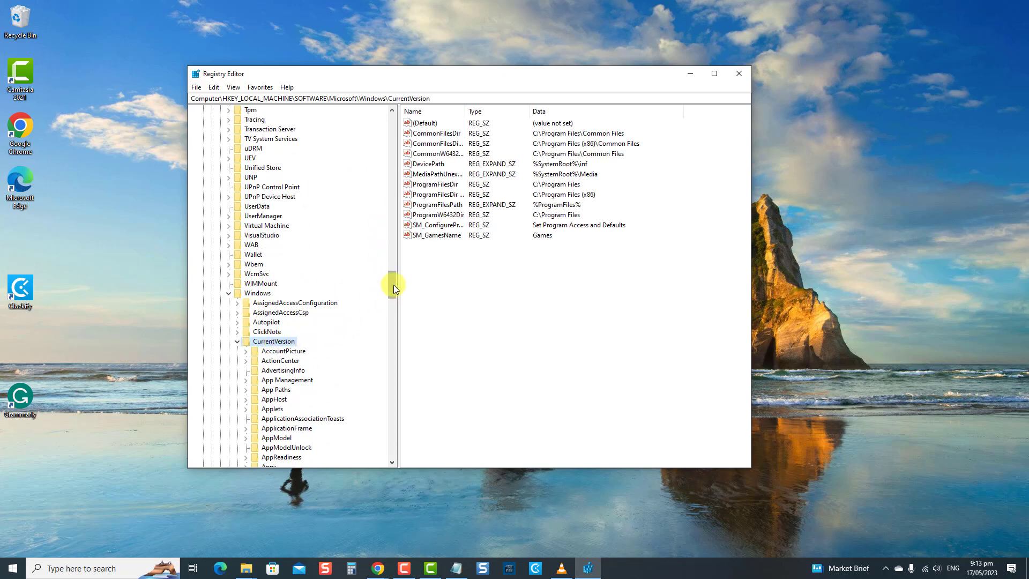
drag(391, 284, 388, 359)
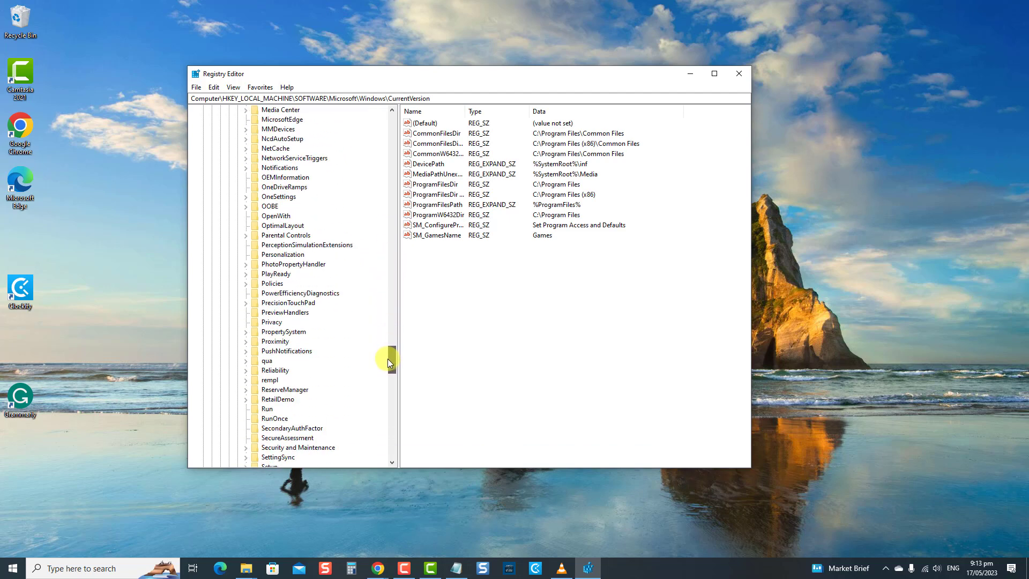
click(270, 284)
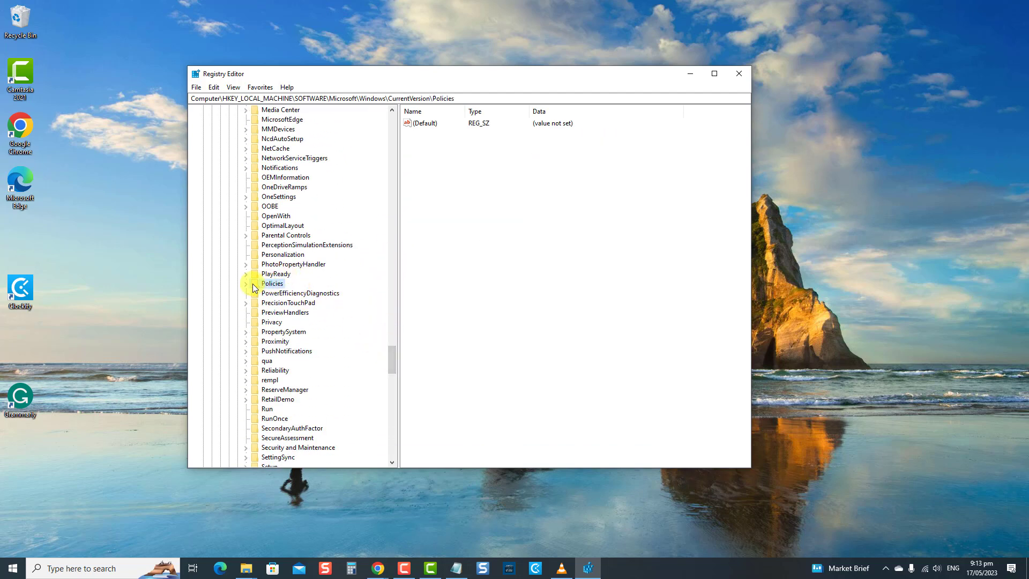
click(246, 284)
click(254, 361)
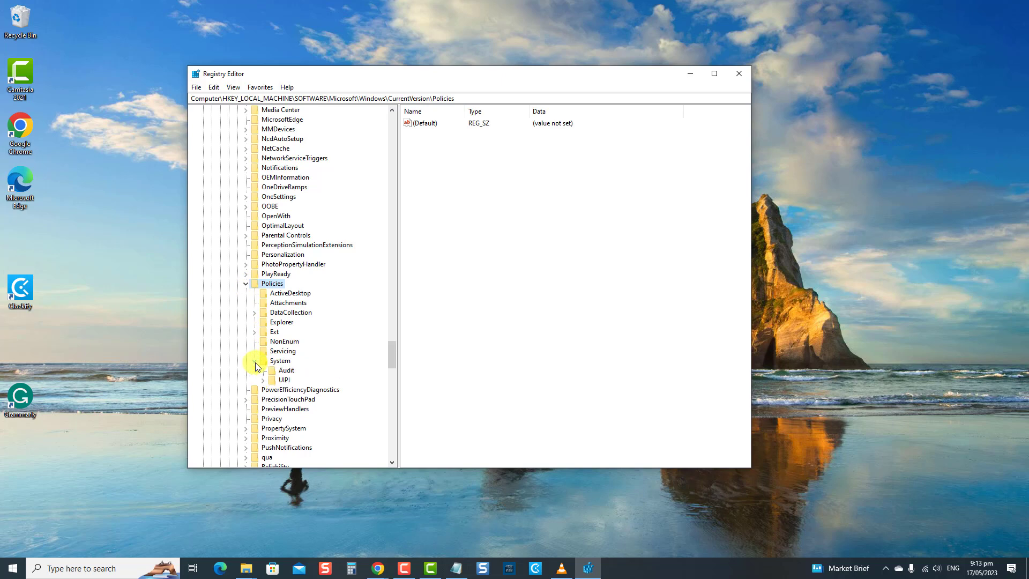
click(279, 361)
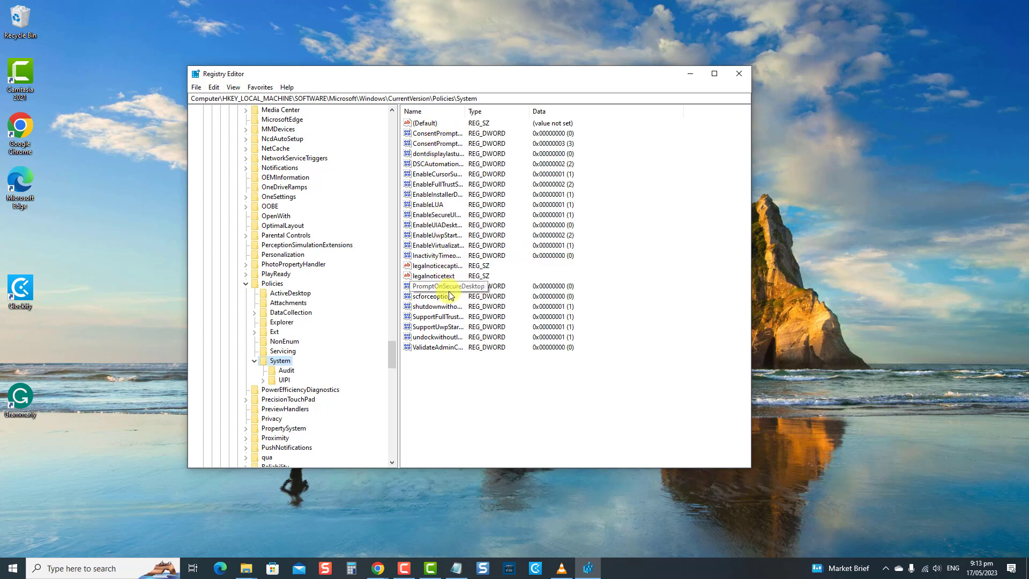
- Create a new DWORD (32-bit) value named 'Inactivity TimeoutSecs key' in the System key
right_click(485, 382)
mouse_move(494, 390)
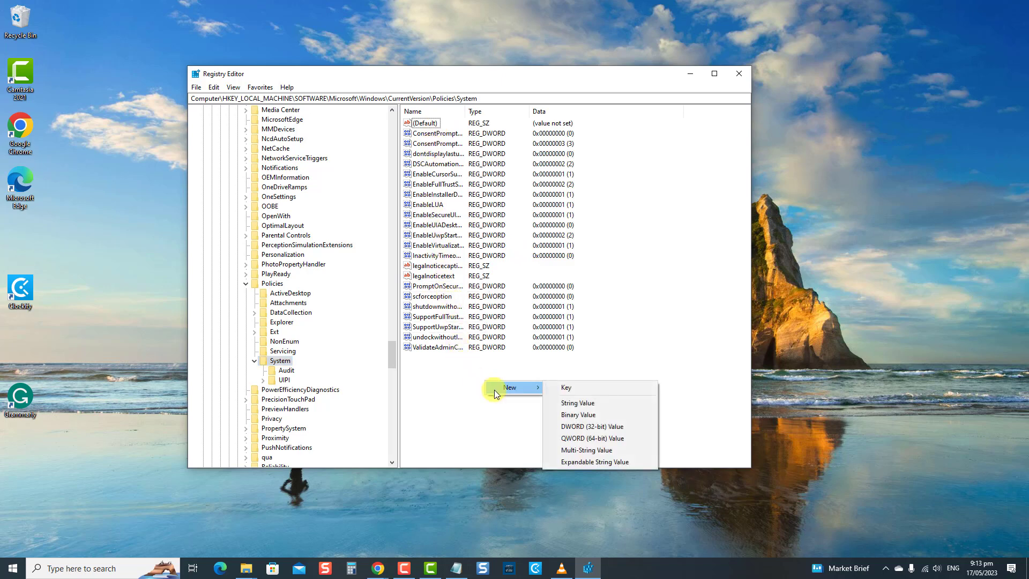
click(585, 427)
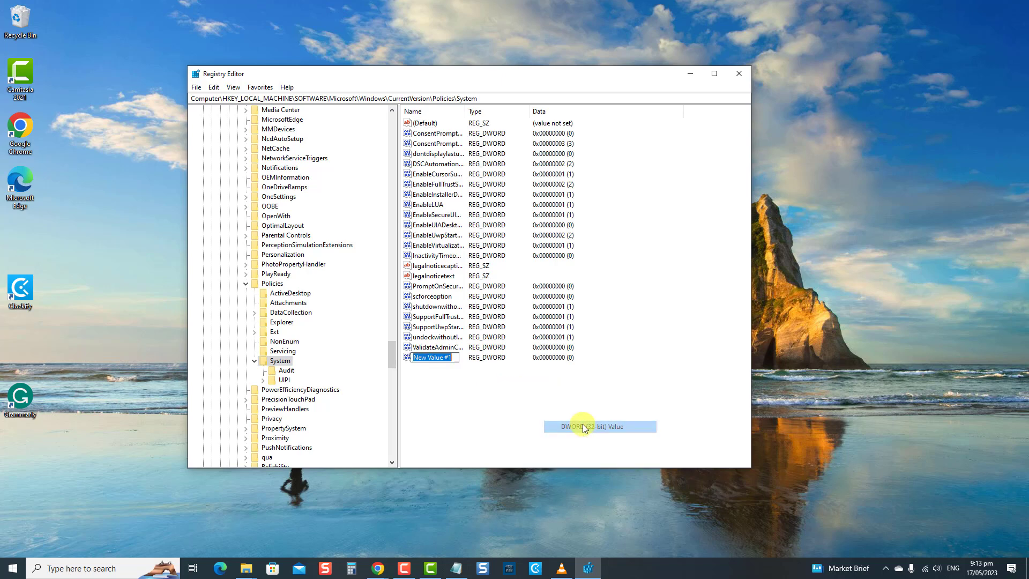
text(Inactivity TimeoutSecs key)
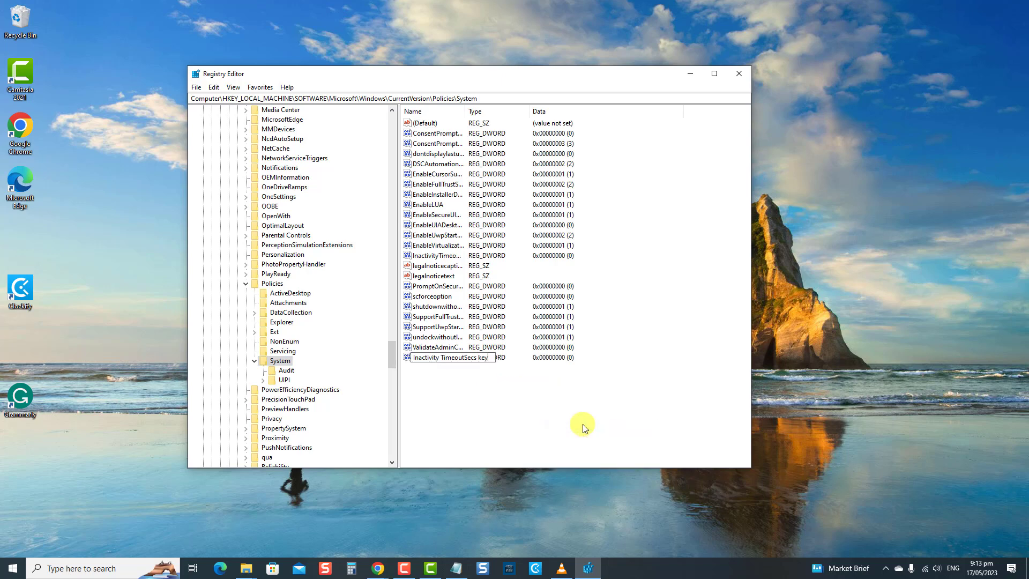
key(Return)
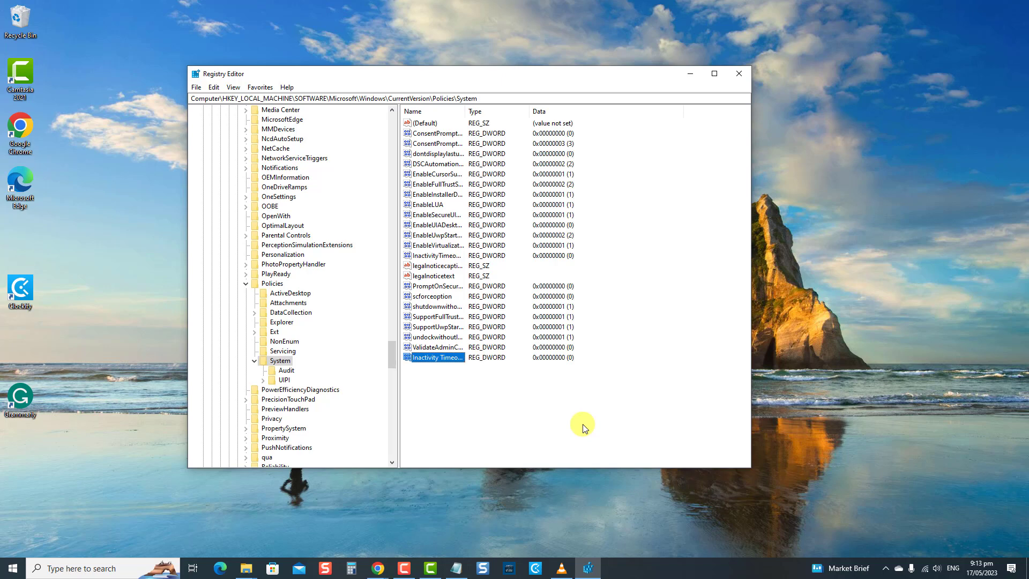
- Set the new DWORD's value data to hexadecimal 60
double_click(454, 357)
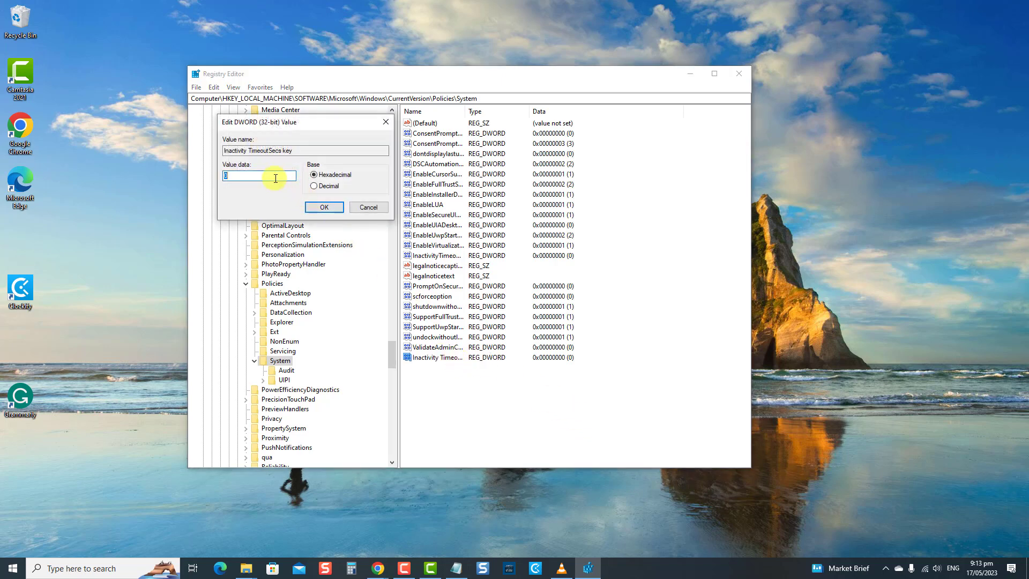
text(60)
click(330, 210)
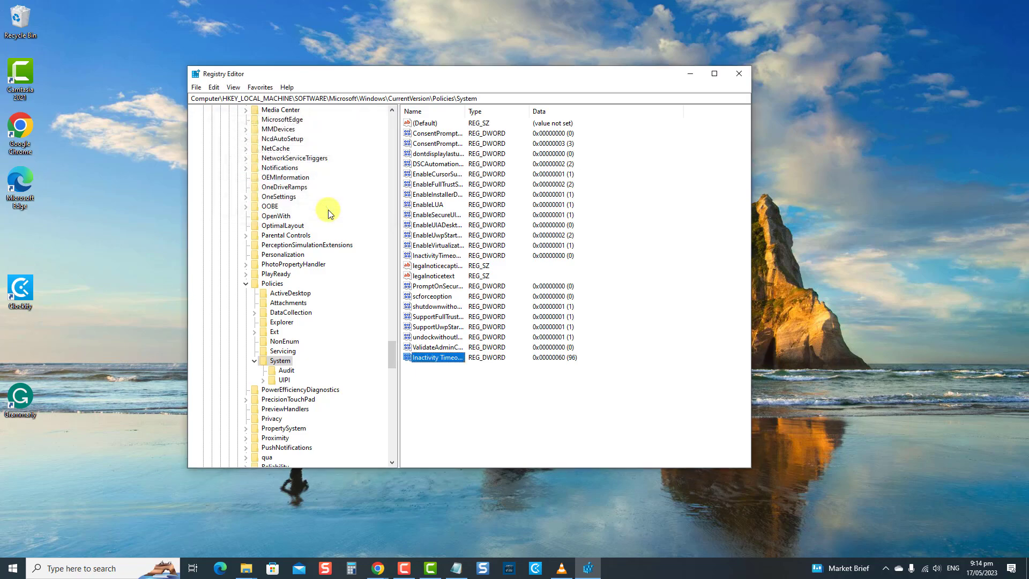
- Close Registry Editor, view the Start menu power options, then return to the empty desktop
click(739, 74)
click(13, 568)
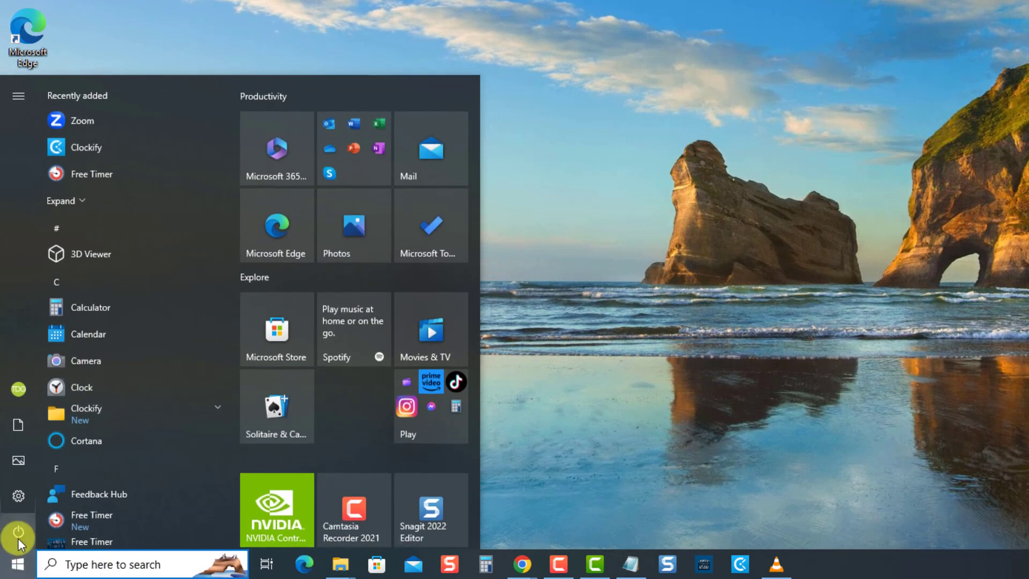
click(14, 544)
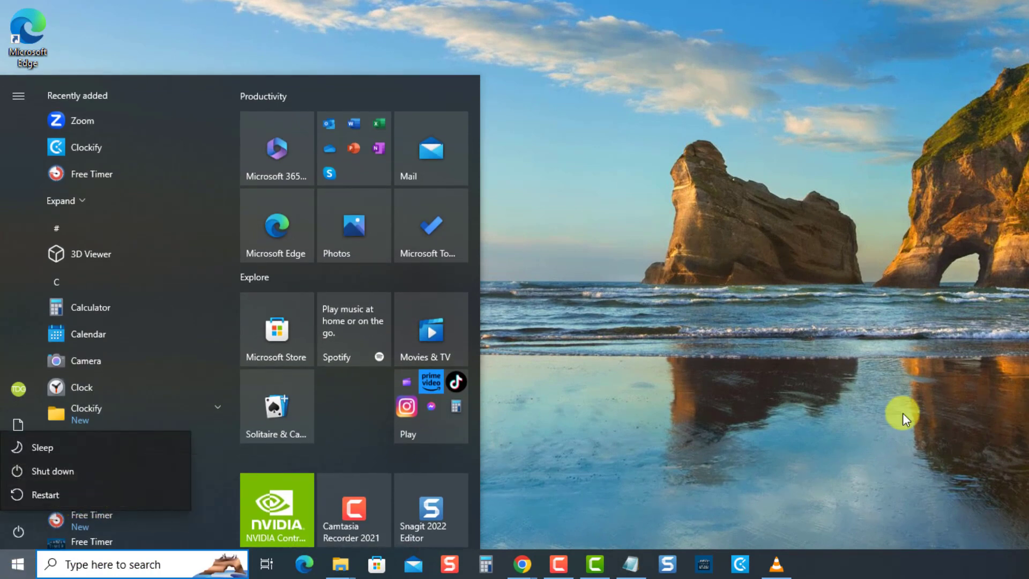
click(876, 320)
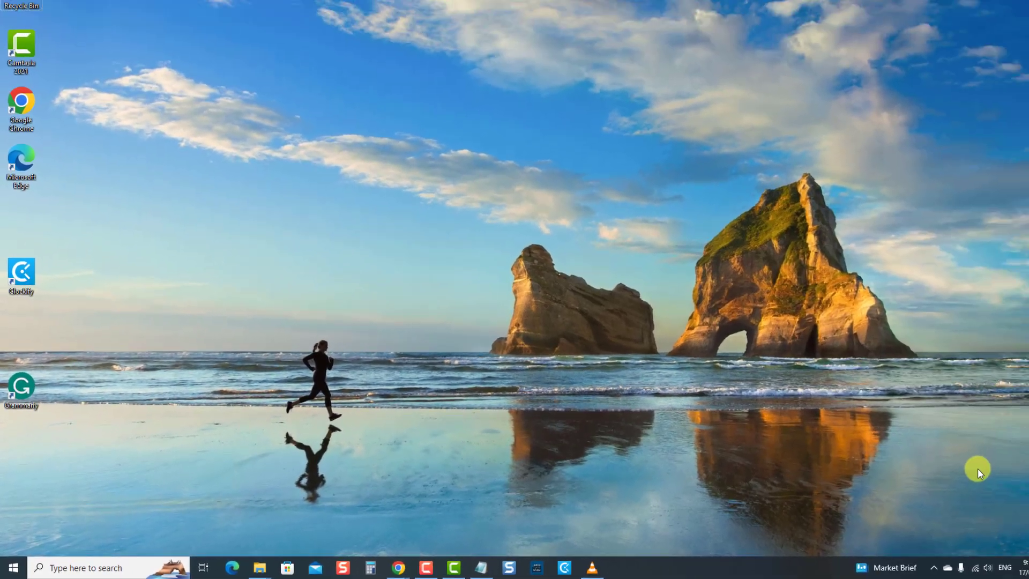